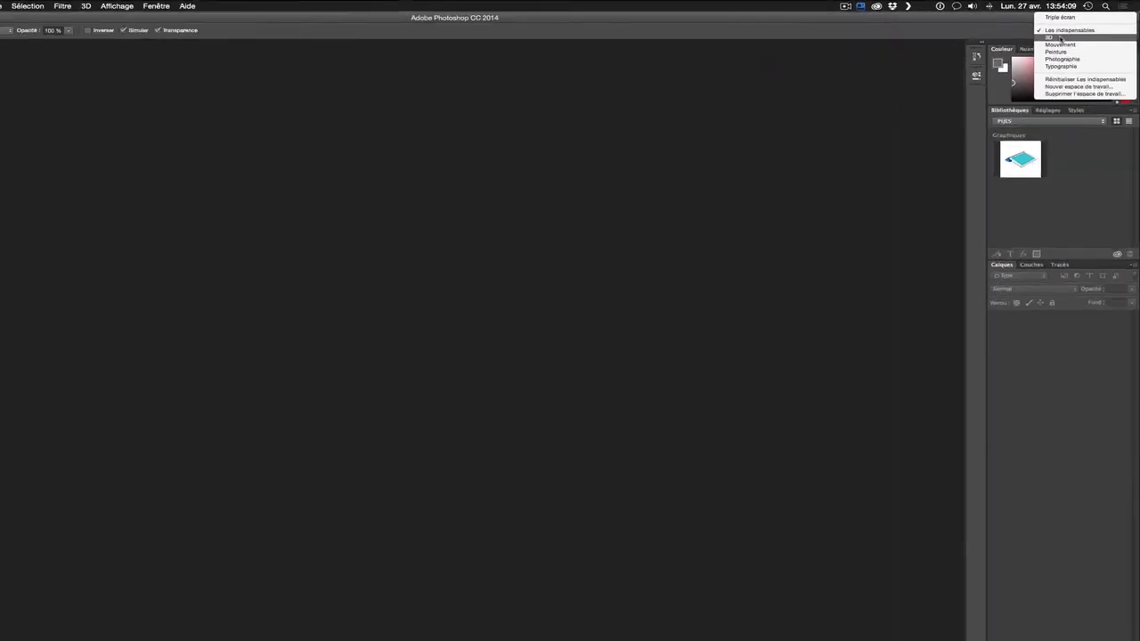
Switch through the 3D, Mouvement, Peinture and Photographie workspaces to compare their panel layouts.
click(1058, 38)
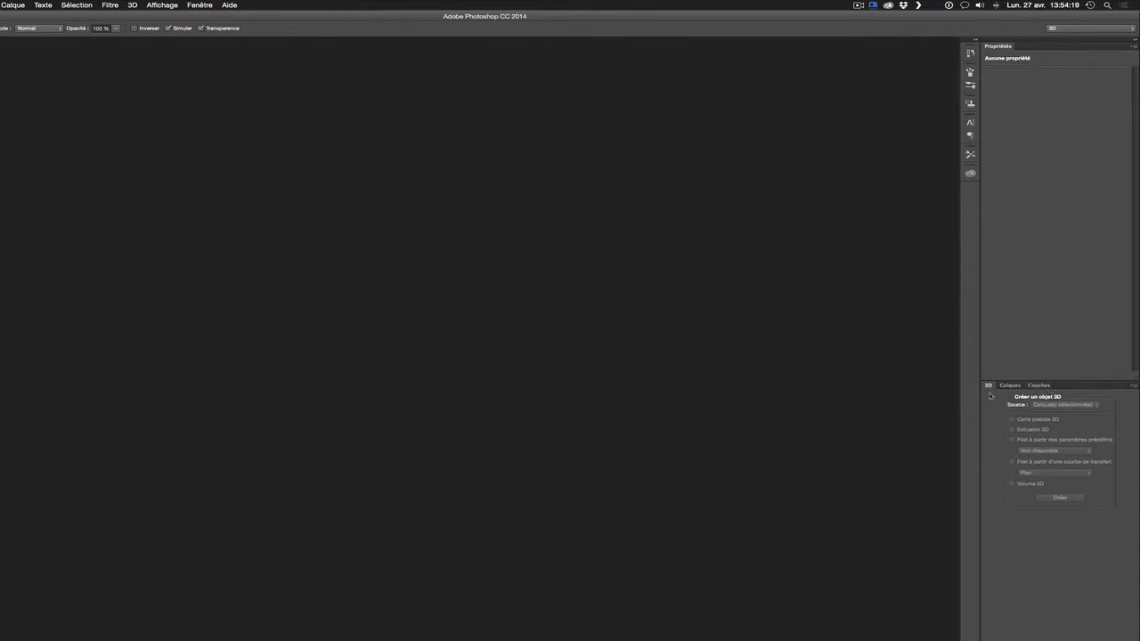
click(1072, 28)
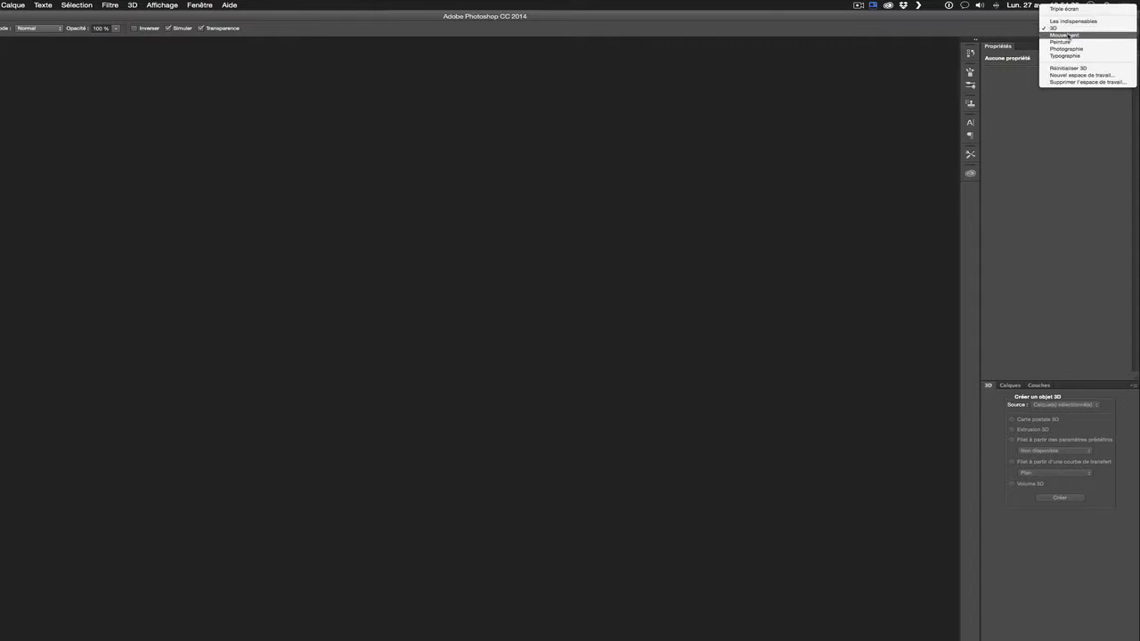
click(1065, 35)
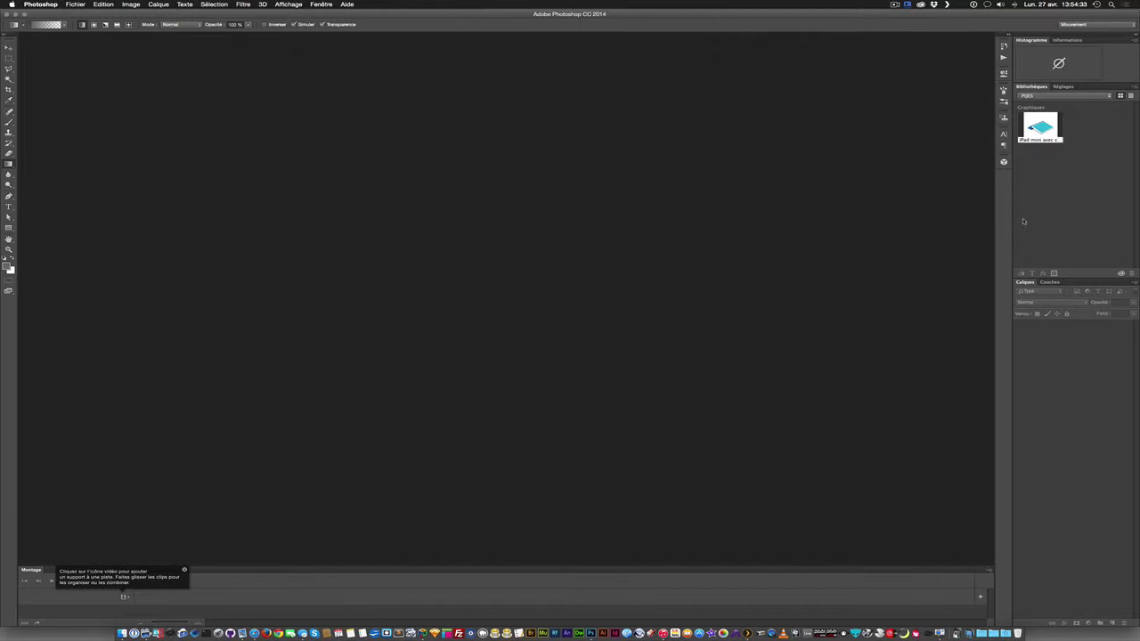
click(1072, 24)
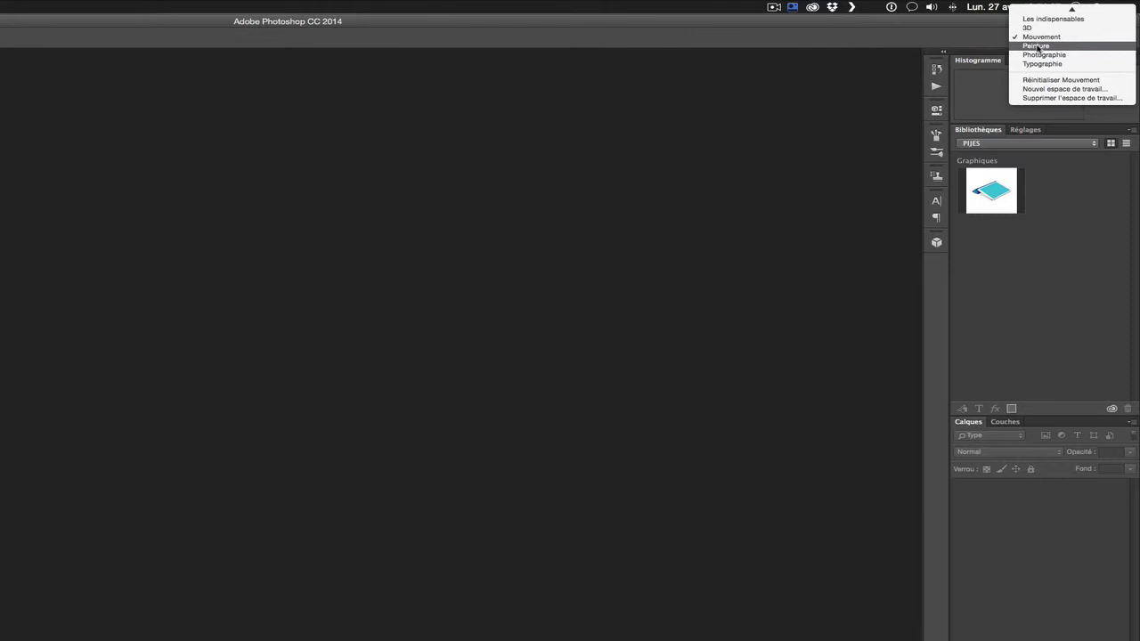
click(1037, 45)
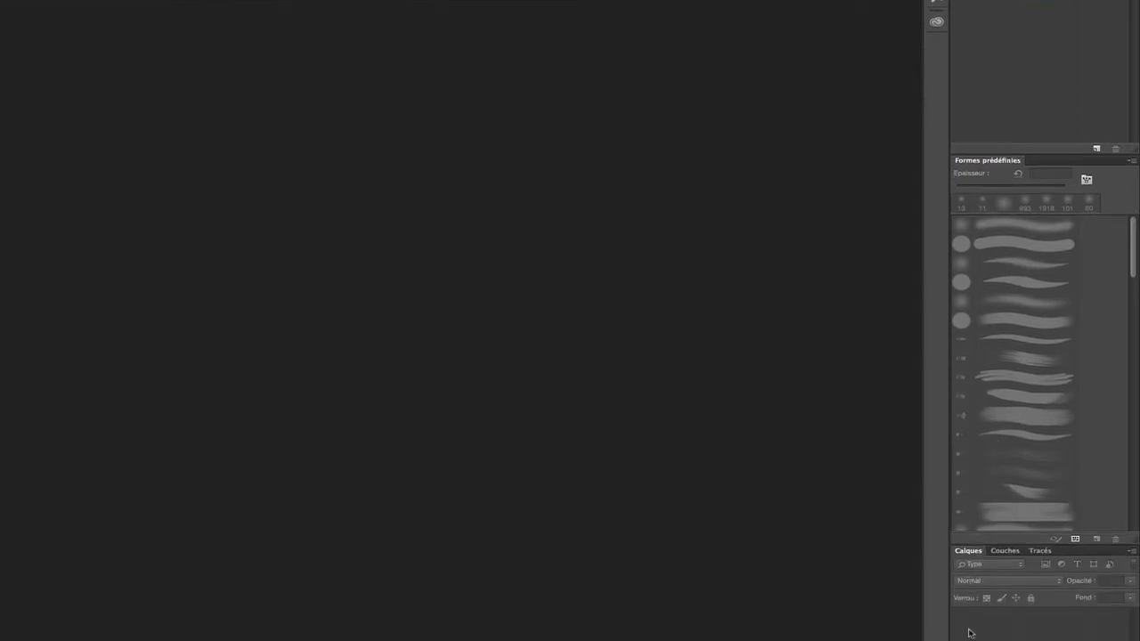
click(1068, 31)
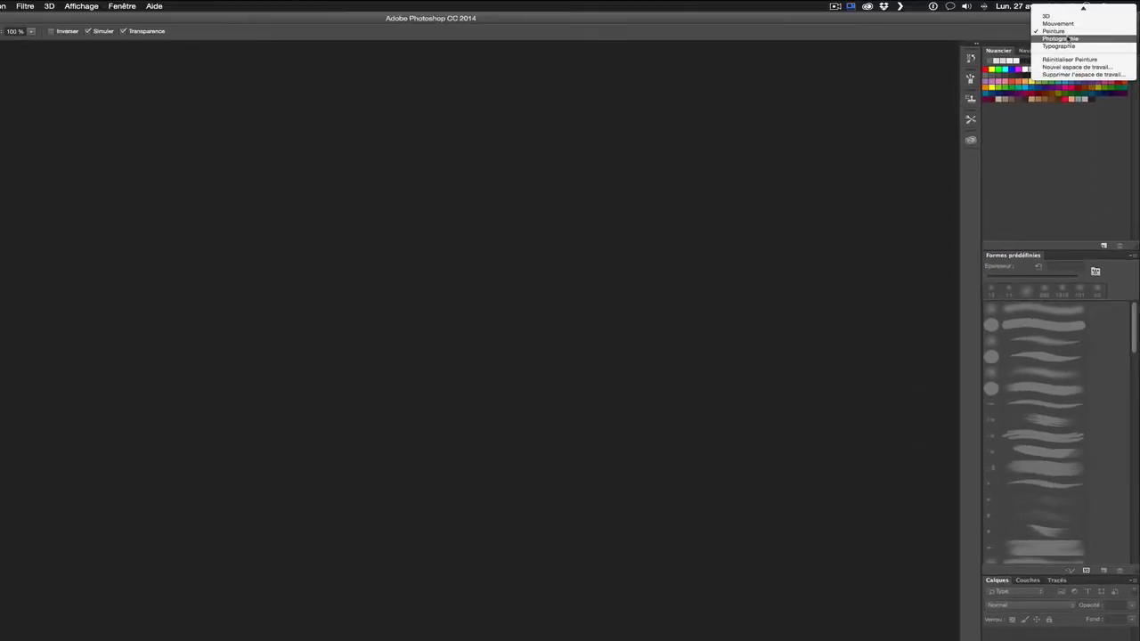
click(1068, 39)
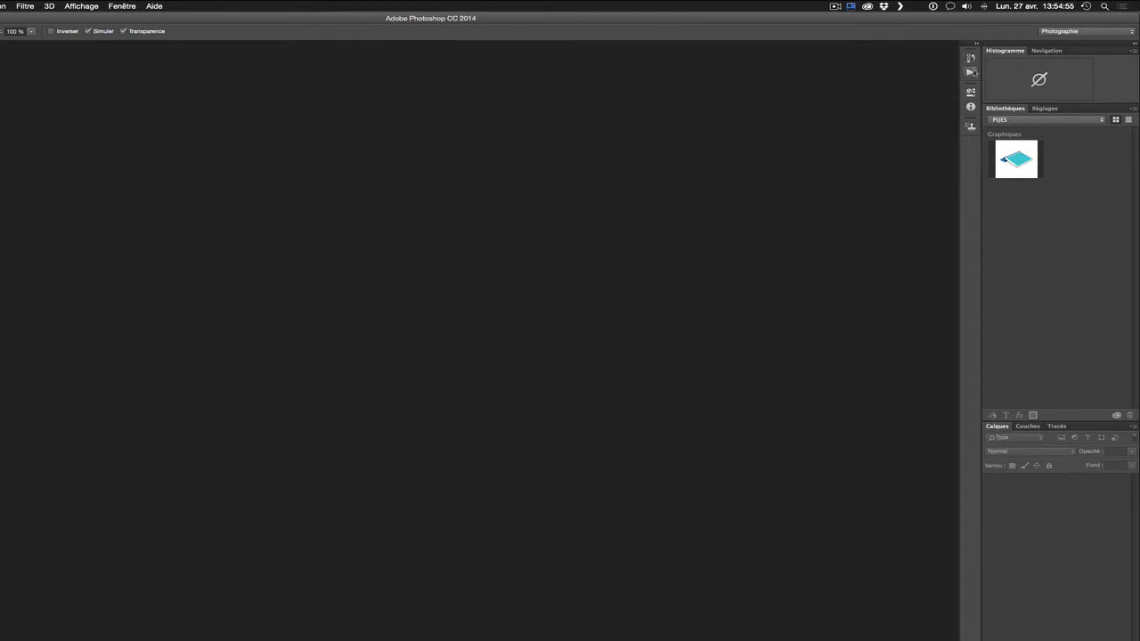
Switch to the Typographie workspace and reset it to its default panel layout.
click(1054, 33)
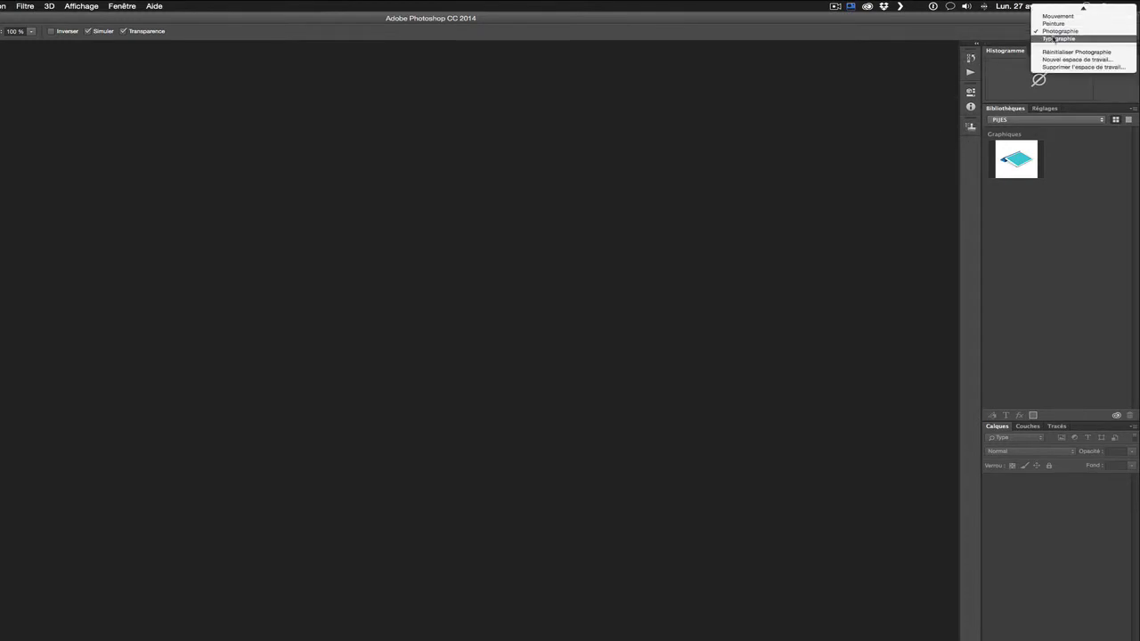
click(1055, 38)
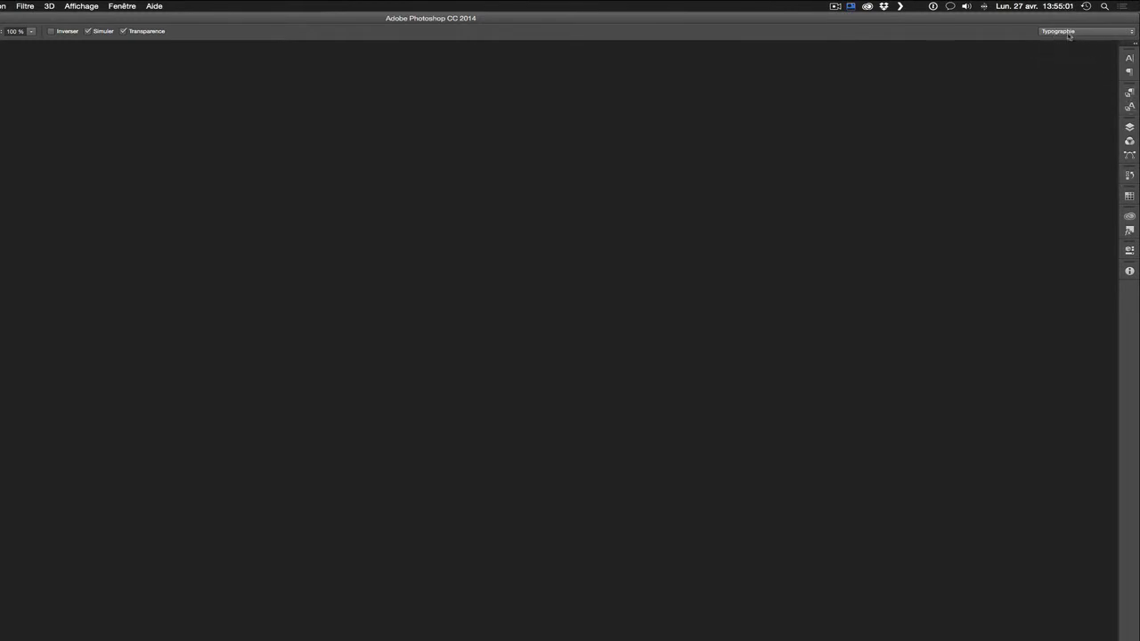
click(1068, 33)
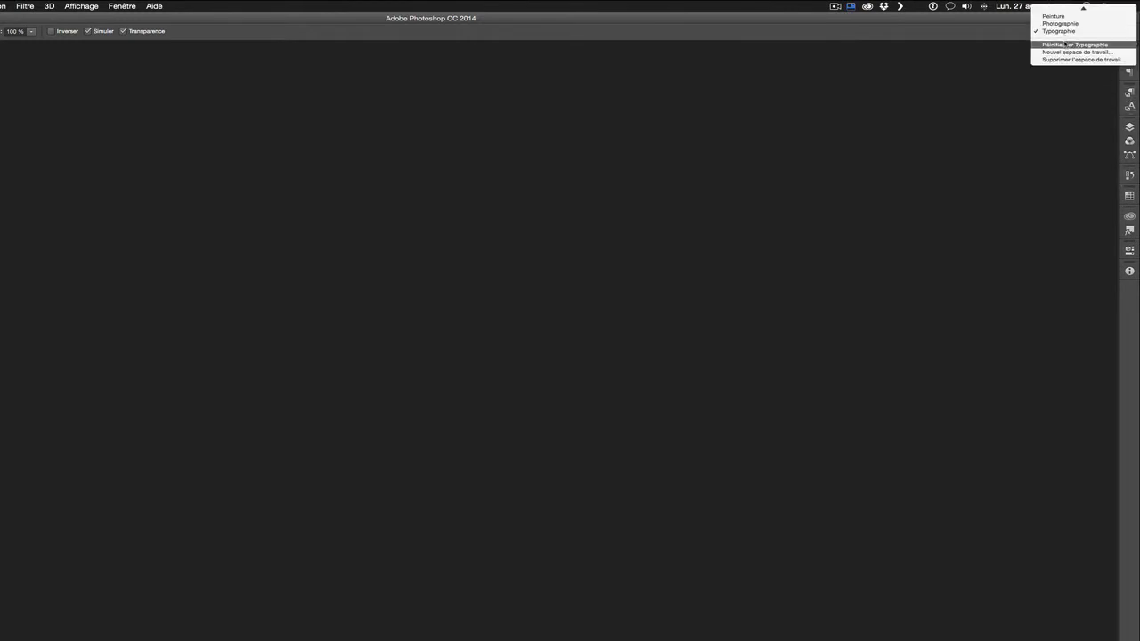
click(1066, 45)
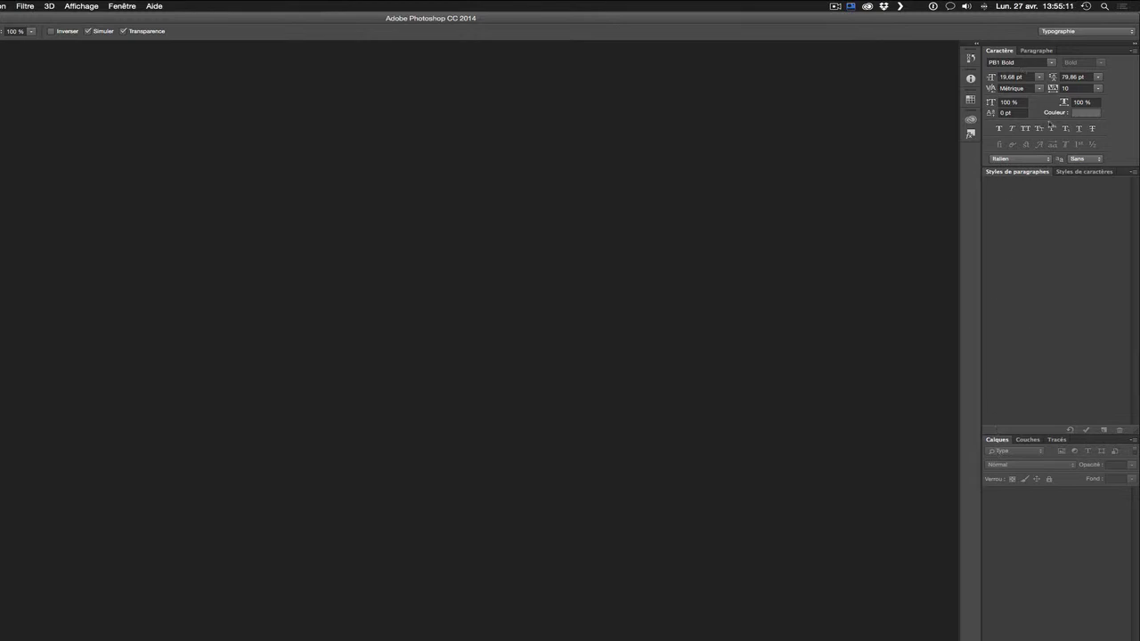
click(1064, 34)
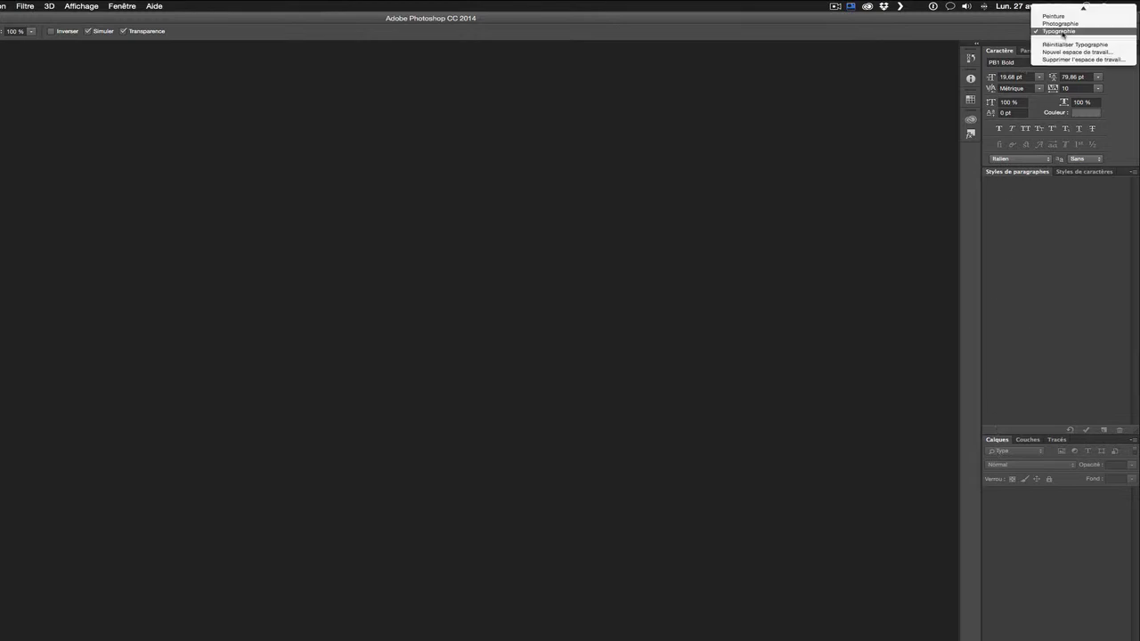
click(957, 27)
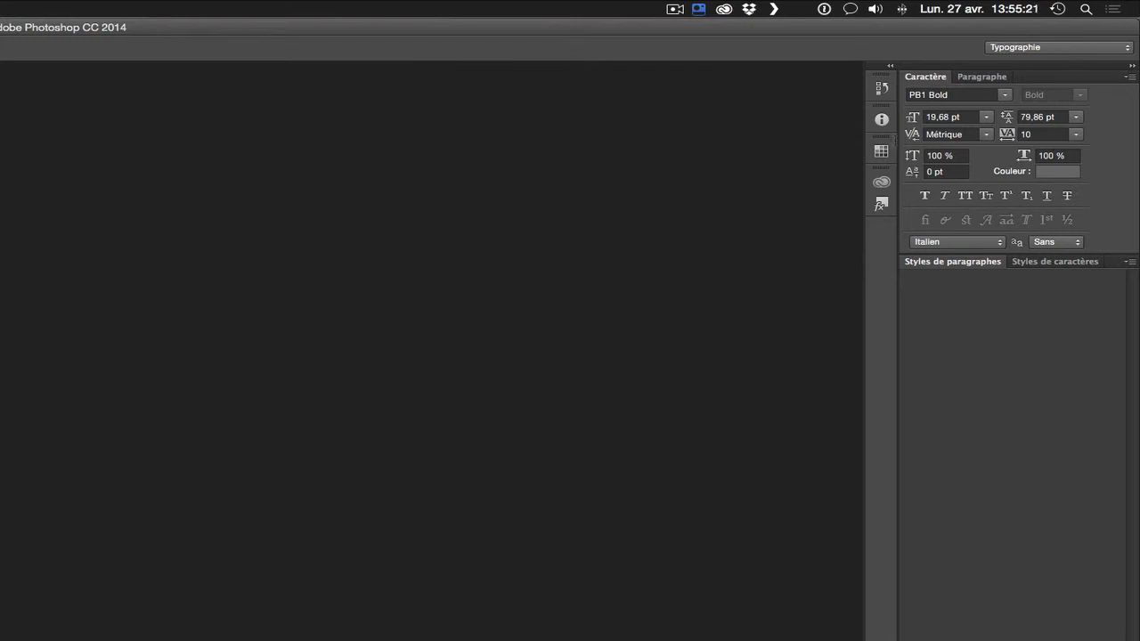
Detach the Historique and Informations panels from the dock and float them over the canvas, with Informations below Historique.
click(880, 92)
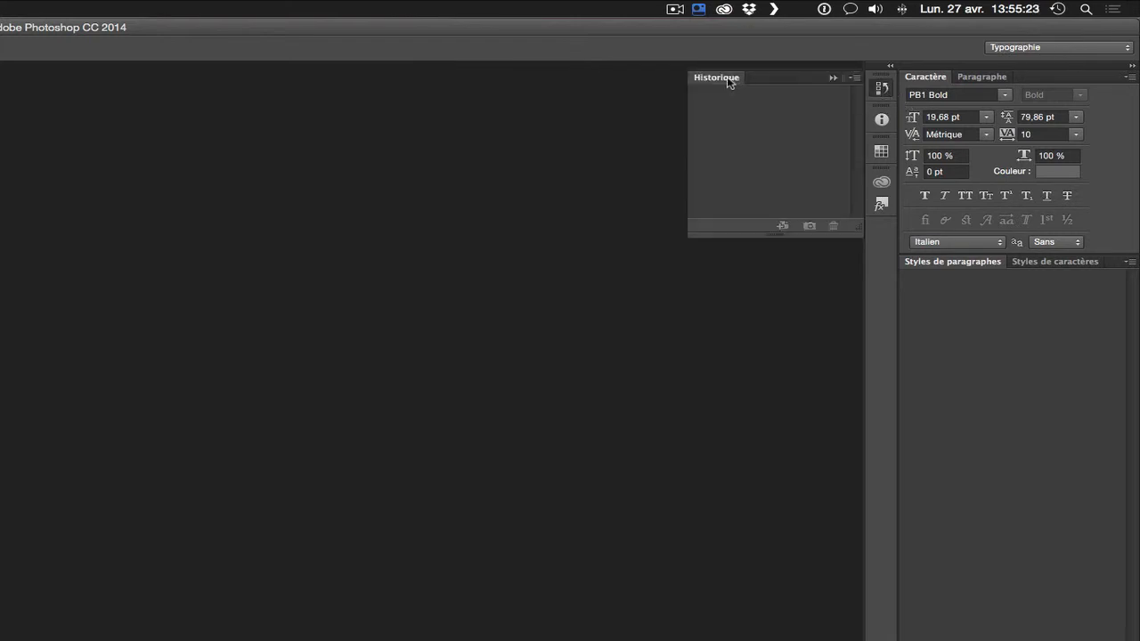
drag(728, 82, 306, 132)
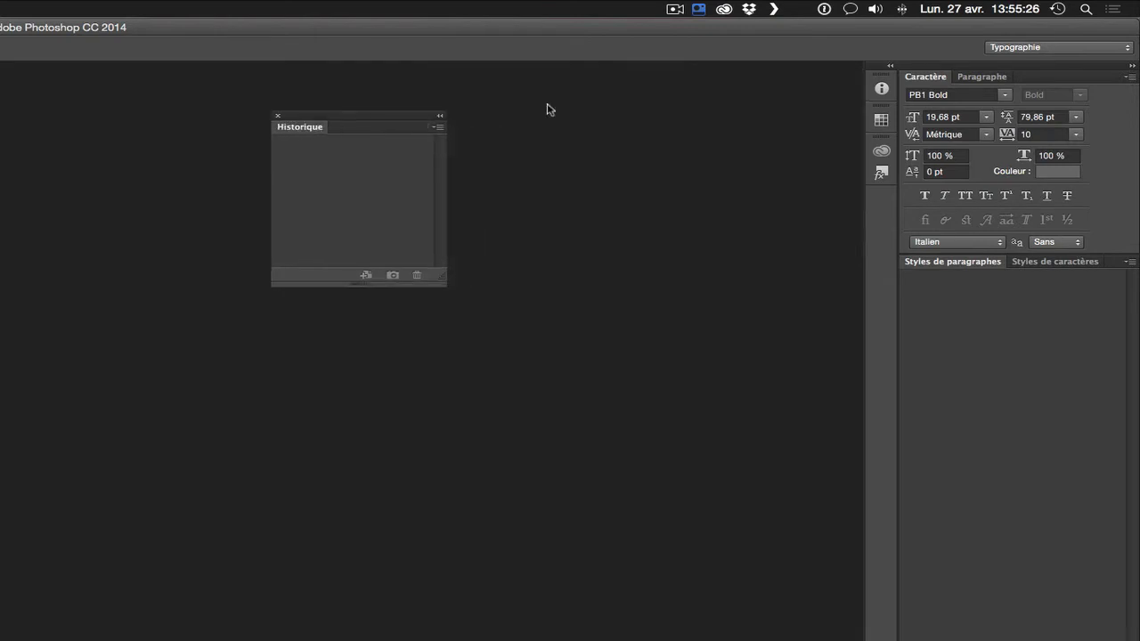
click(881, 85)
drag(719, 92, 375, 300)
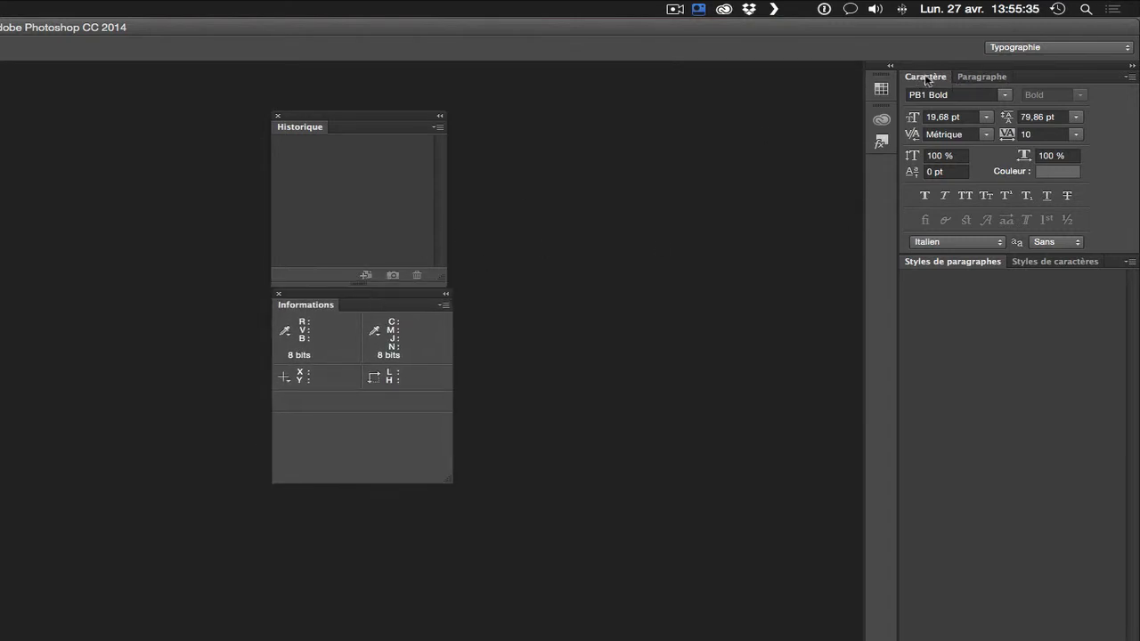
Float the Caractère, Paragraphe and Styles de paragraphes panels in a column beside the Historique and Informations panels.
drag(926, 78, 510, 322)
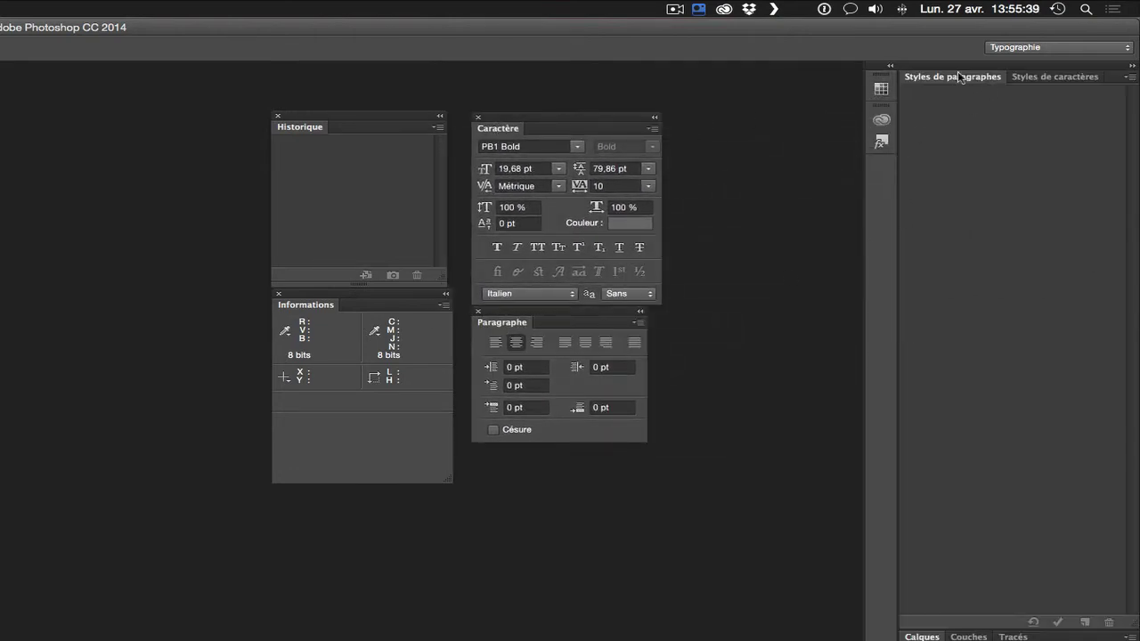
drag(959, 76, 1139, 523)
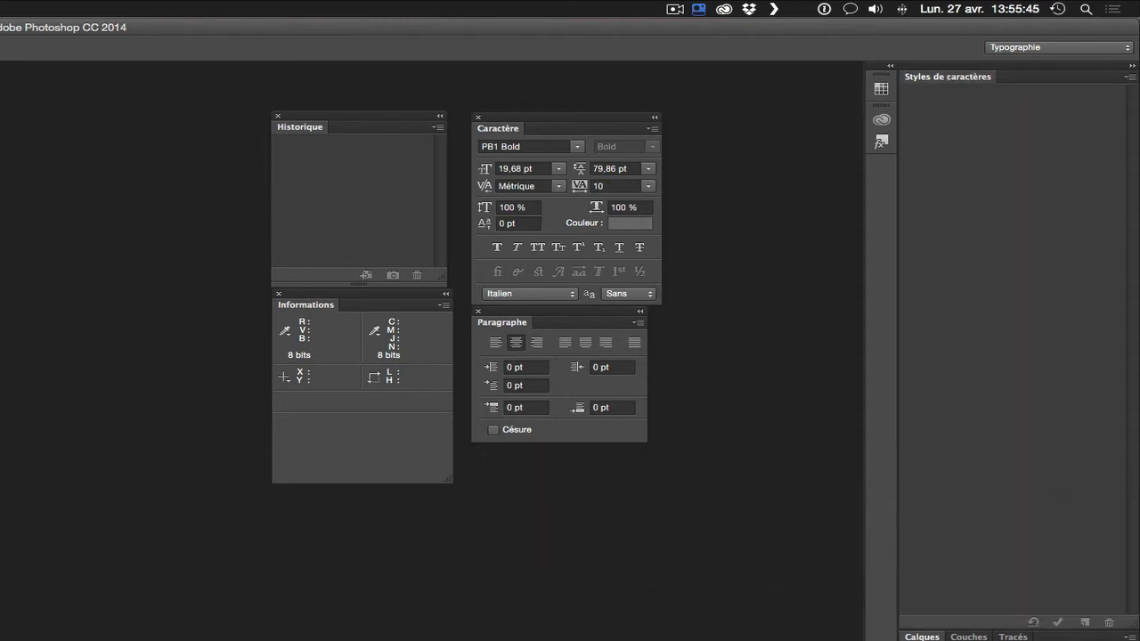
drag(1139, 523, 511, 456)
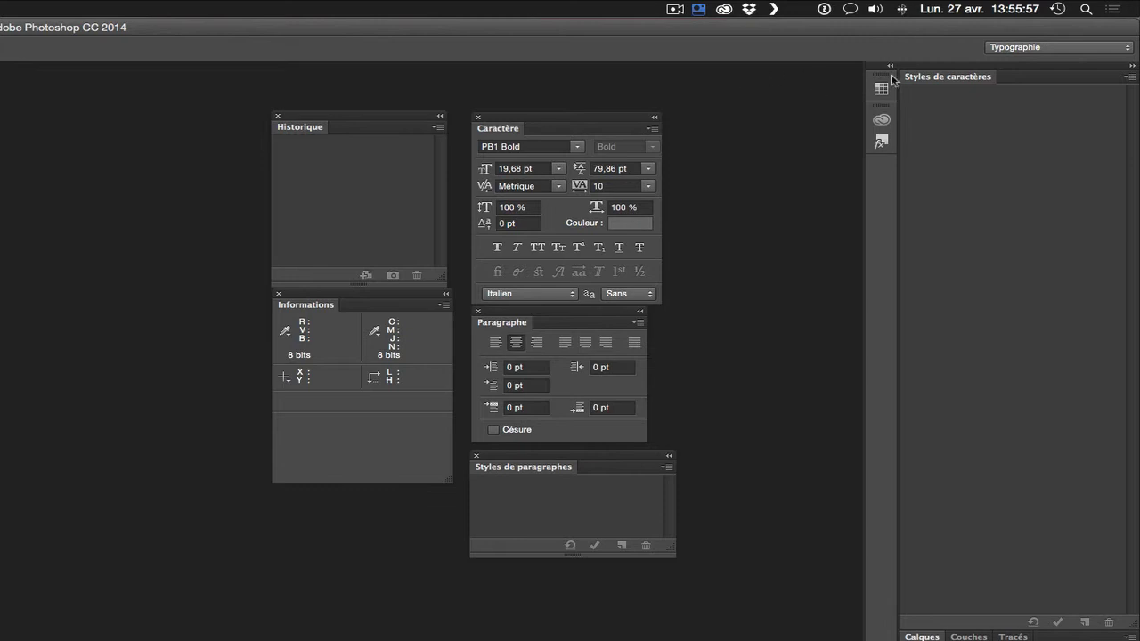
Save the current panel arrangement as a new workspace named "Espace perso".
click(1022, 50)
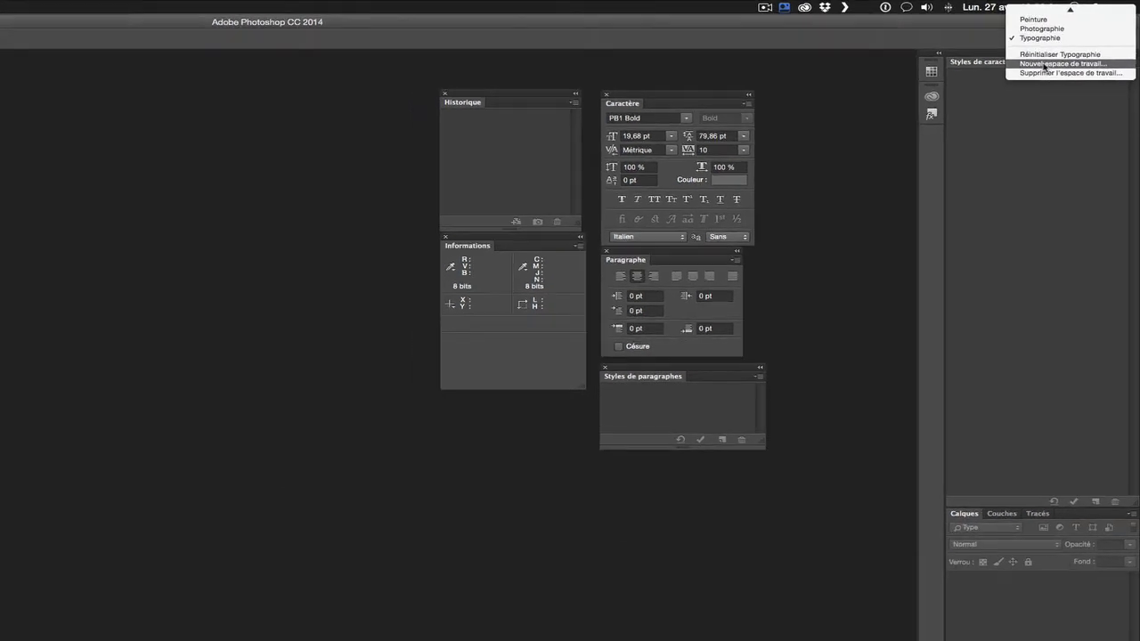
click(1046, 64)
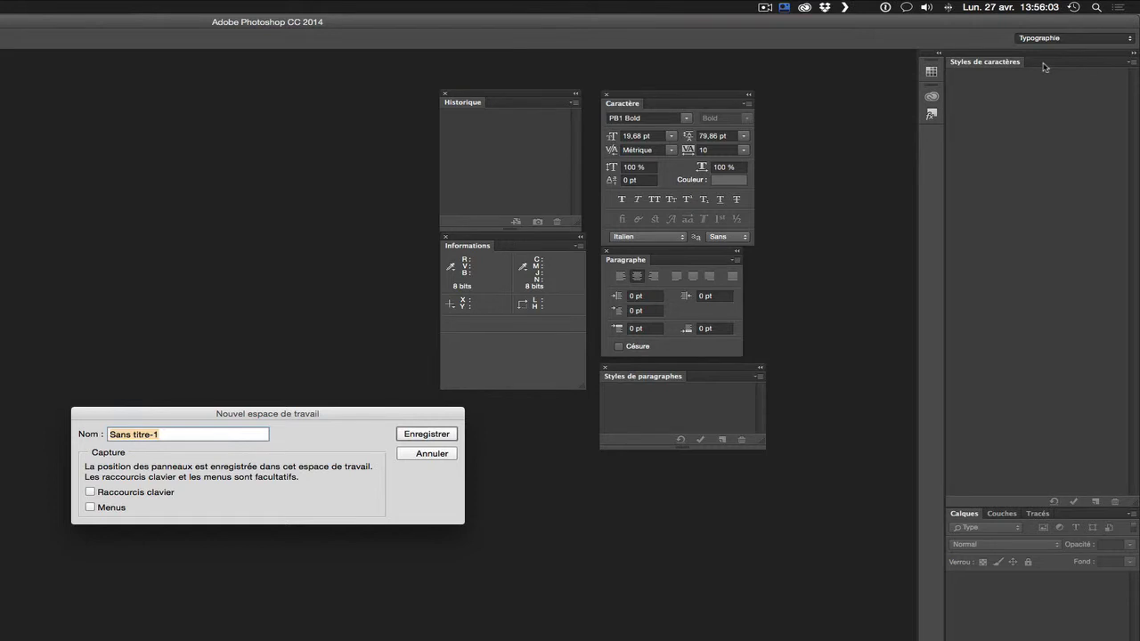
text(Espace perso)
click(422, 435)
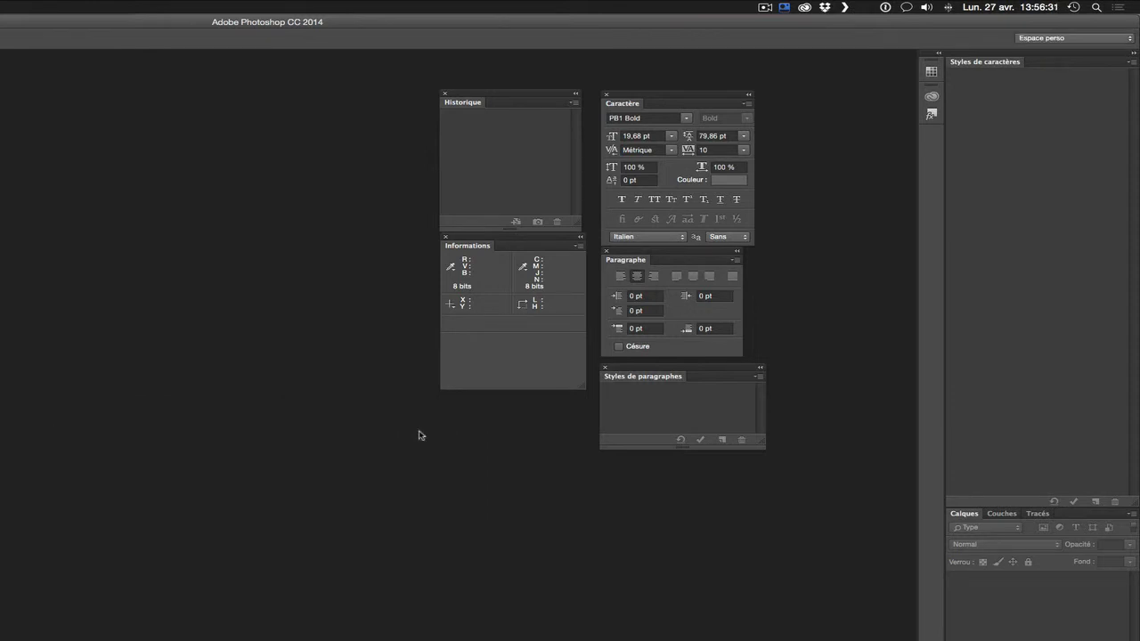
Switch to the Les indispensables workspace and back to Espace perso to check the saved layout.
click(1060, 41)
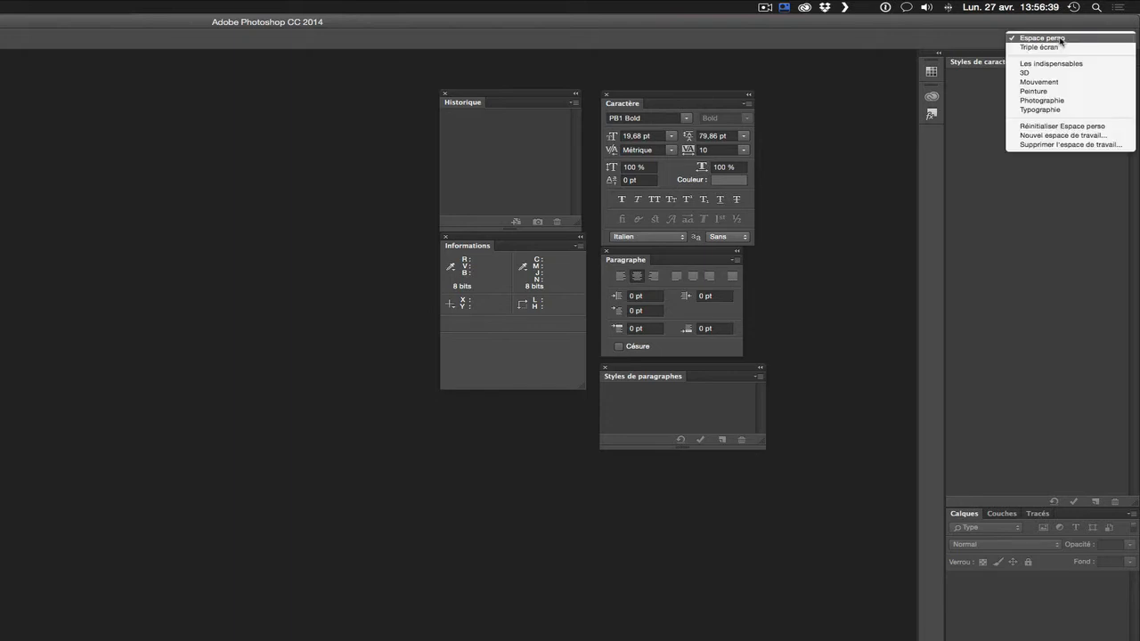
click(1056, 65)
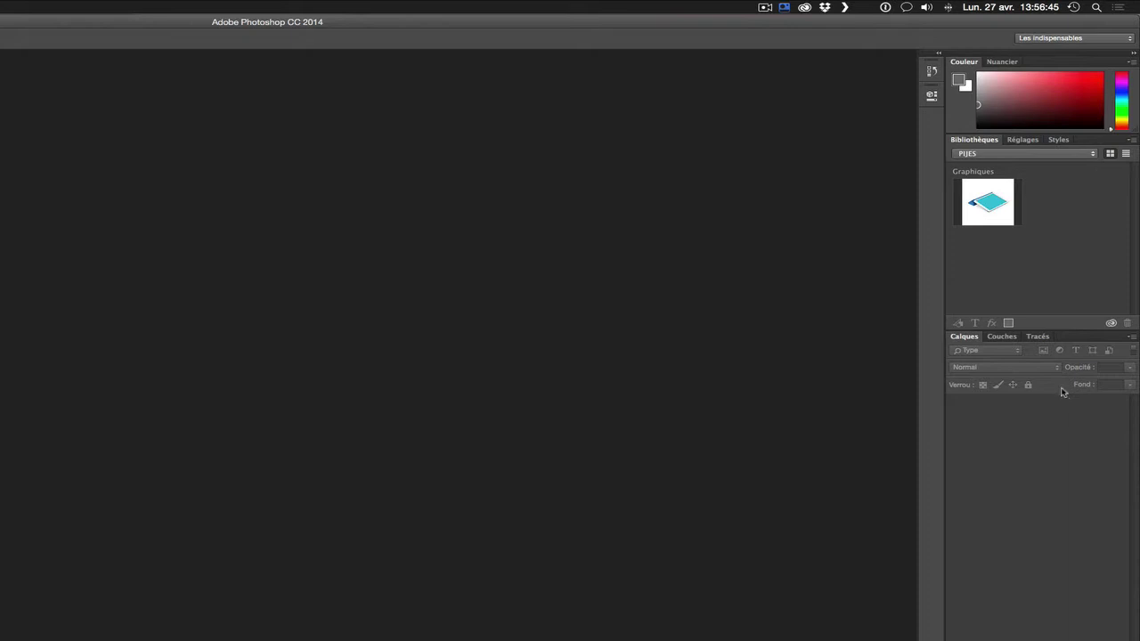
click(1043, 38)
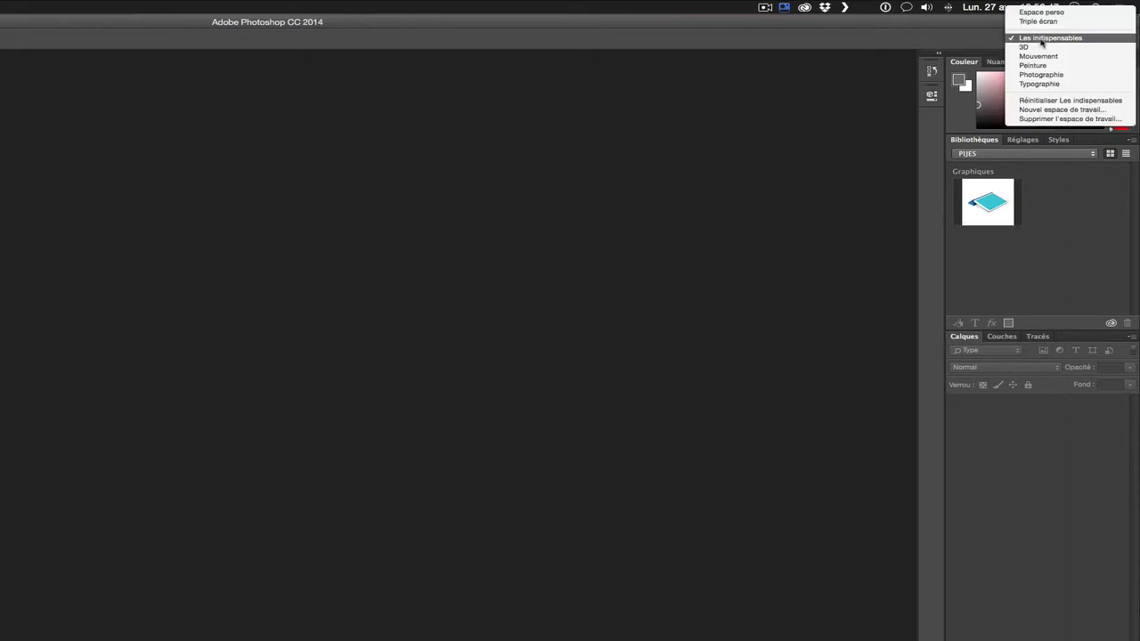
click(1039, 12)
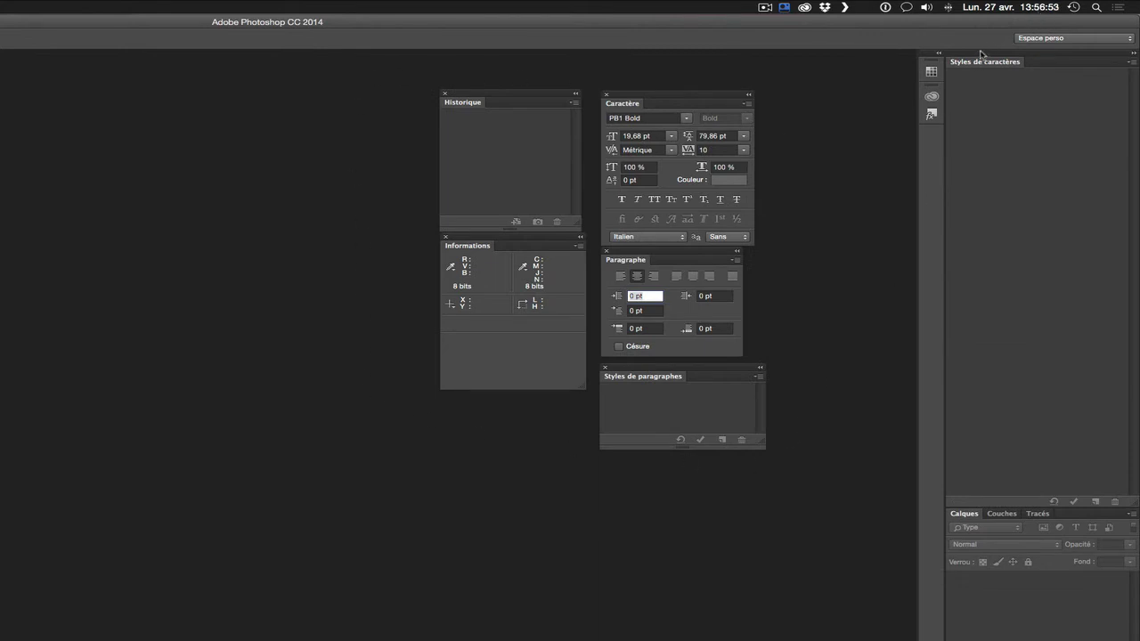
Switch to the Les indispensables workspace and delete the custom workspace Espace perso.
click(1049, 39)
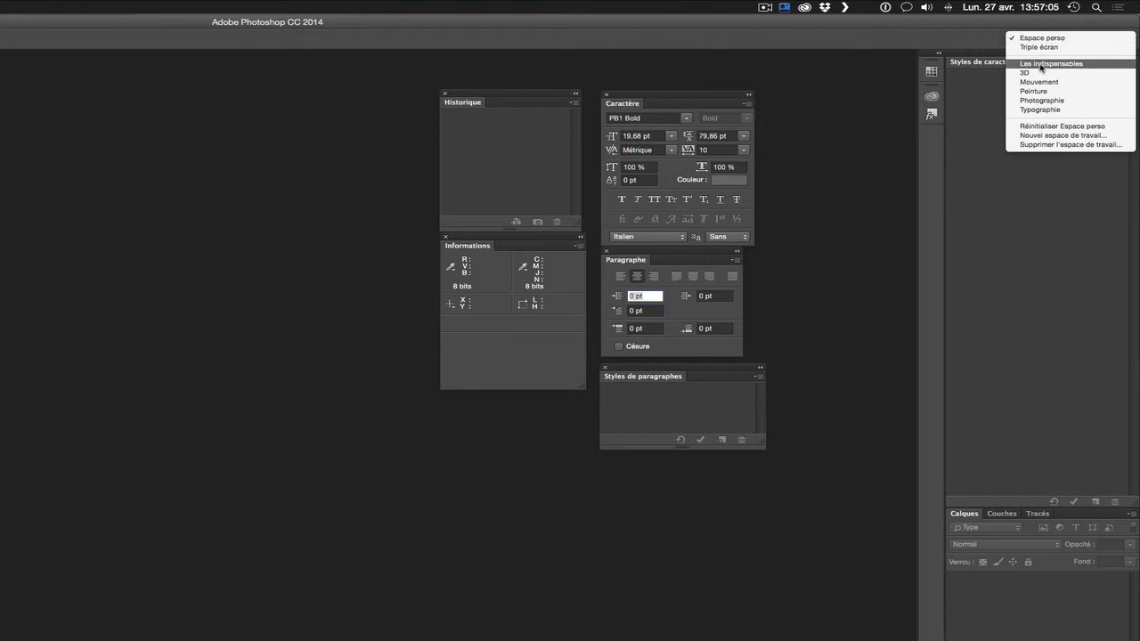
click(1041, 64)
click(1043, 39)
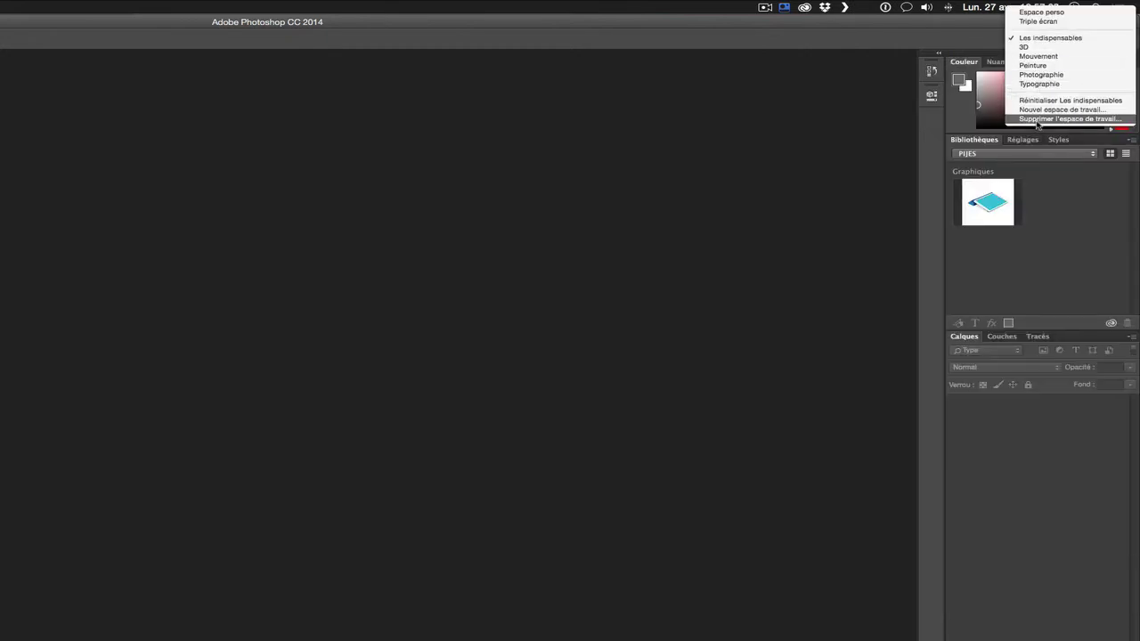
click(1038, 121)
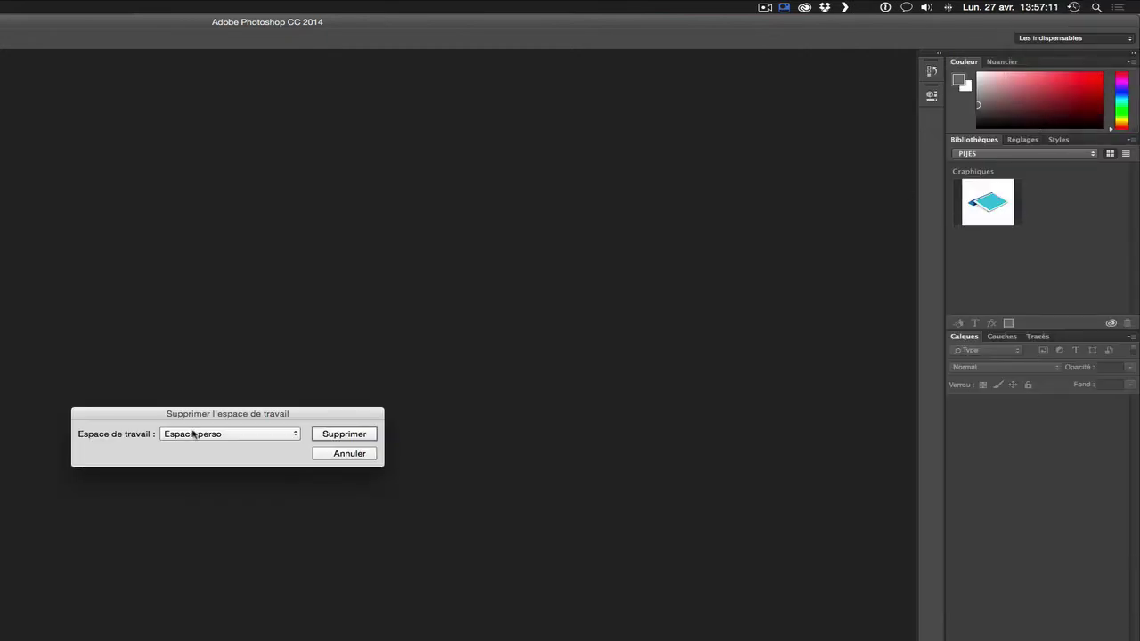
click(195, 433)
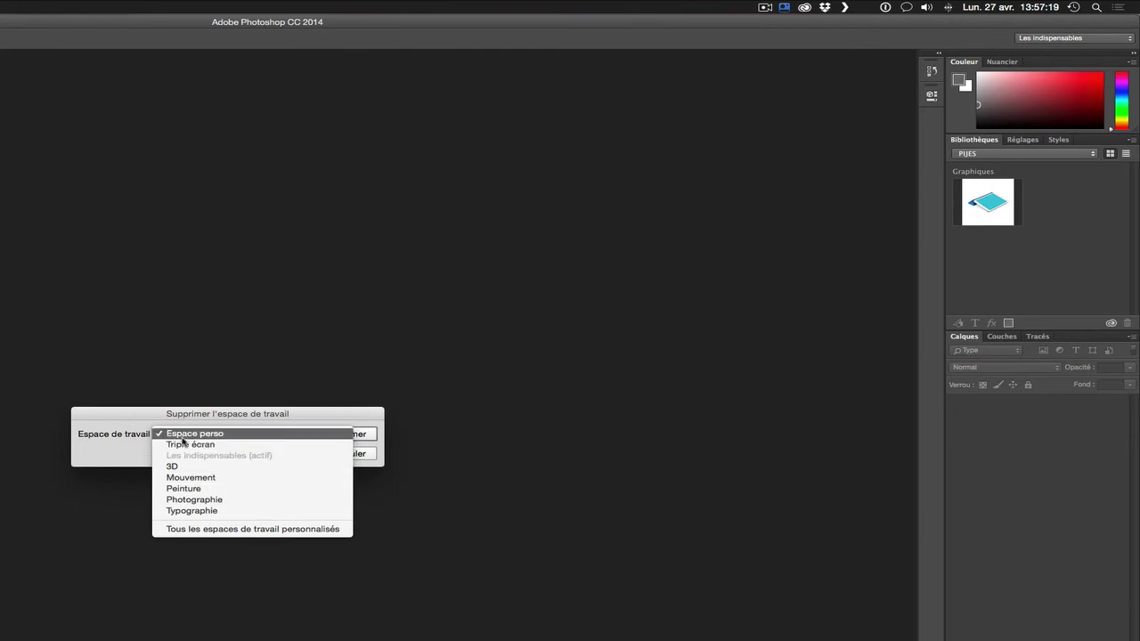
click(275, 438)
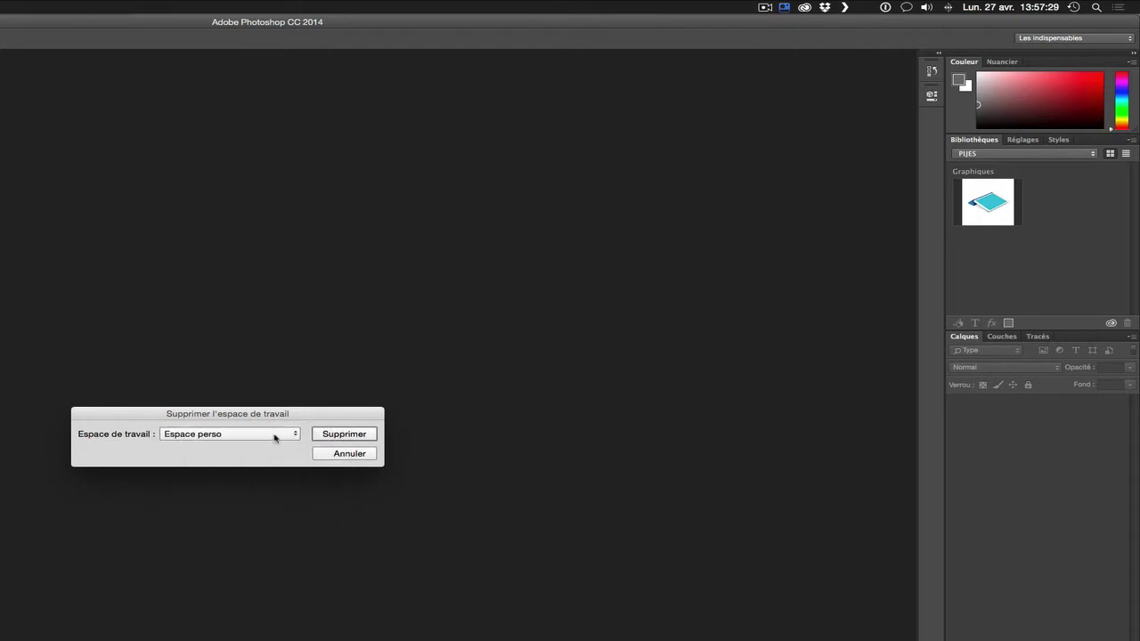
click(352, 435)
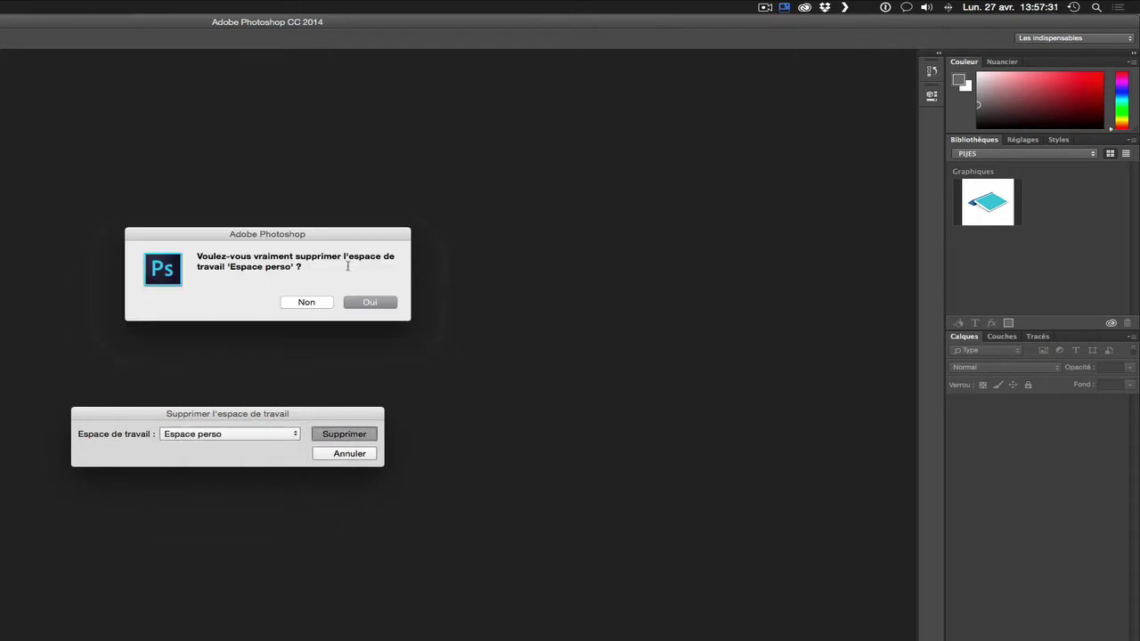
click(370, 302)
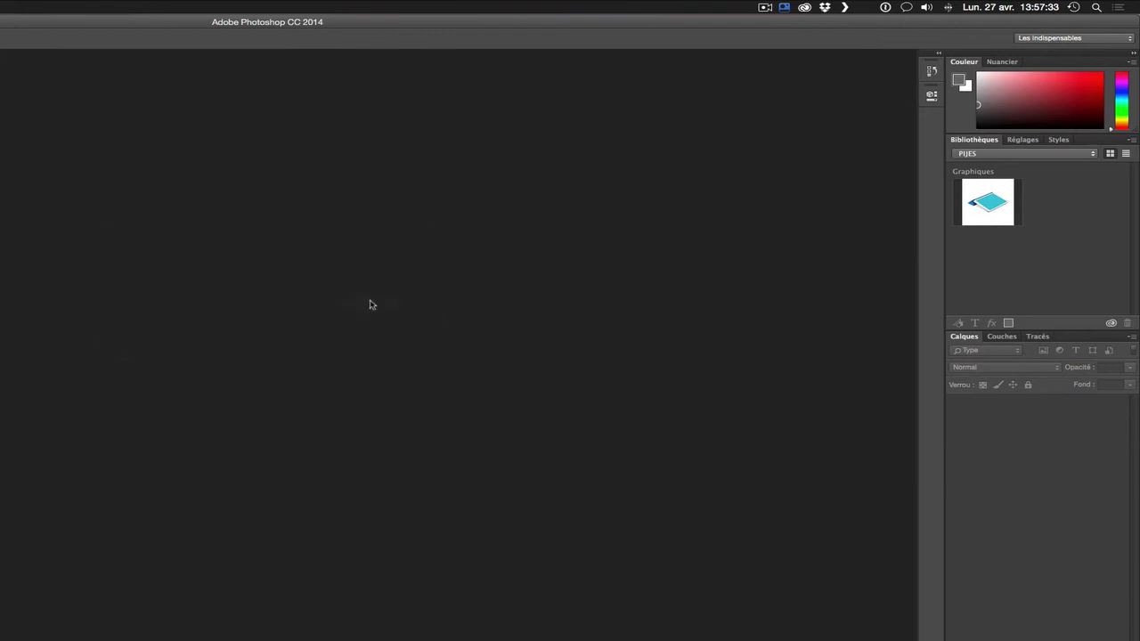
Switch from the Les indispensables workspace to the 3D workspace.
click(1037, 42)
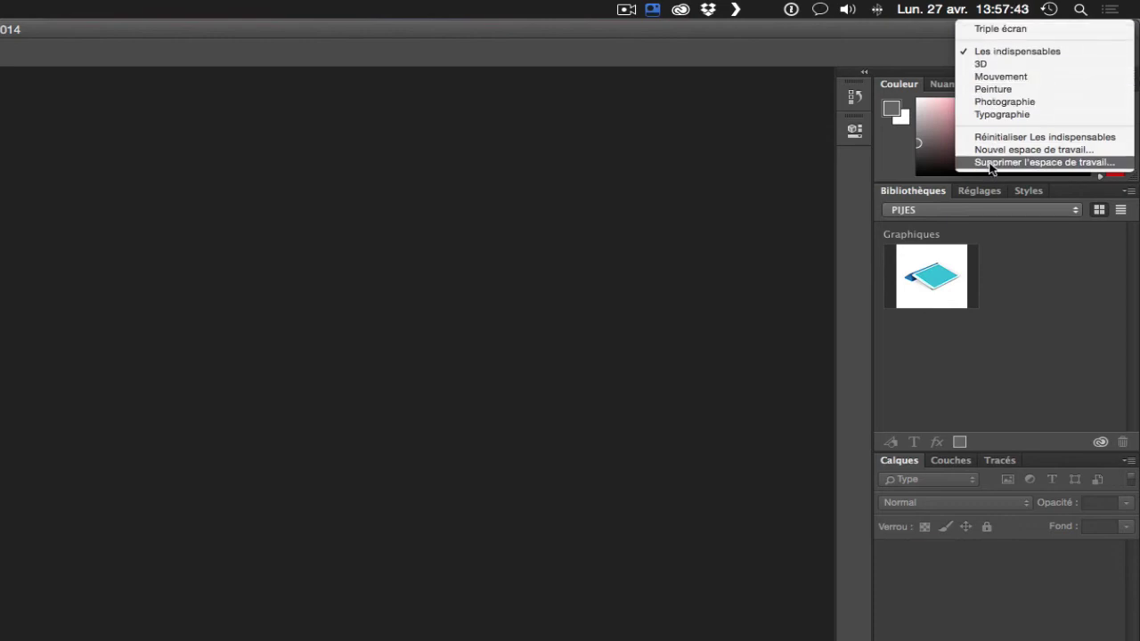
click(984, 66)
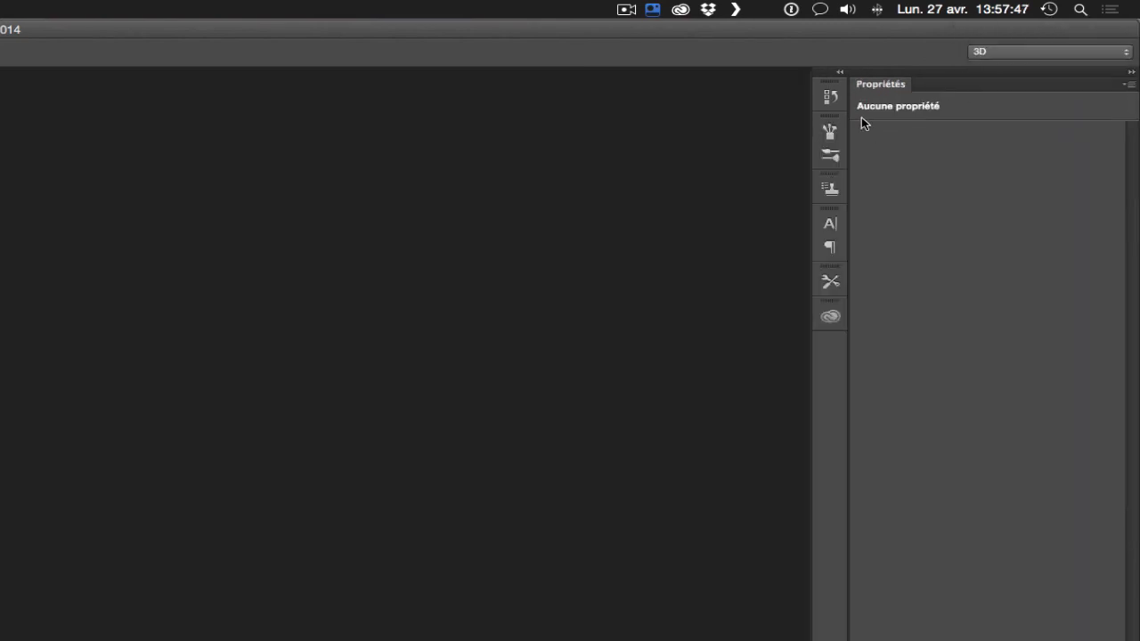
Detach the Historique, Propriétés and brush panels from the dock and float them over the work area, with Historique expanded.
drag(823, 98, 475, 201)
click(459, 196)
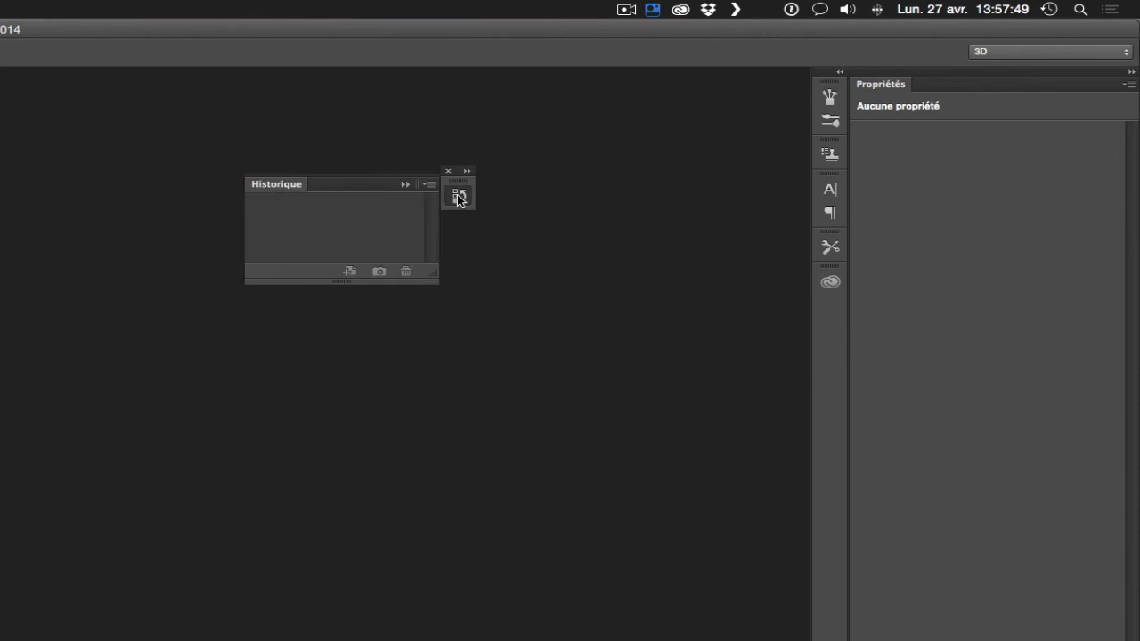
drag(877, 89, 454, 261)
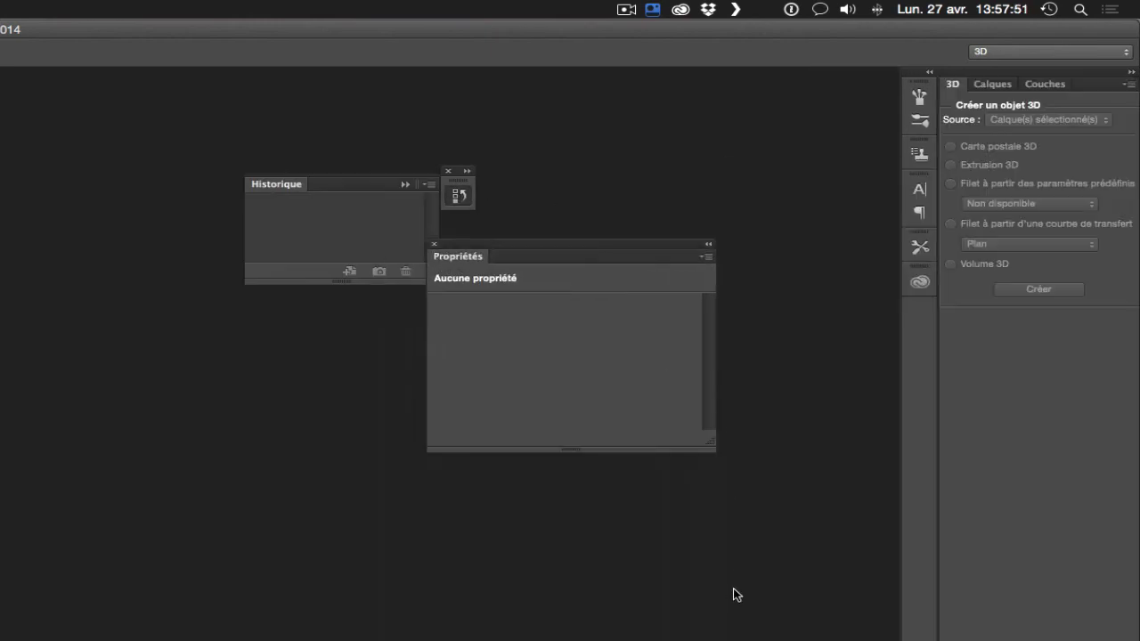
drag(919, 97, 550, 194)
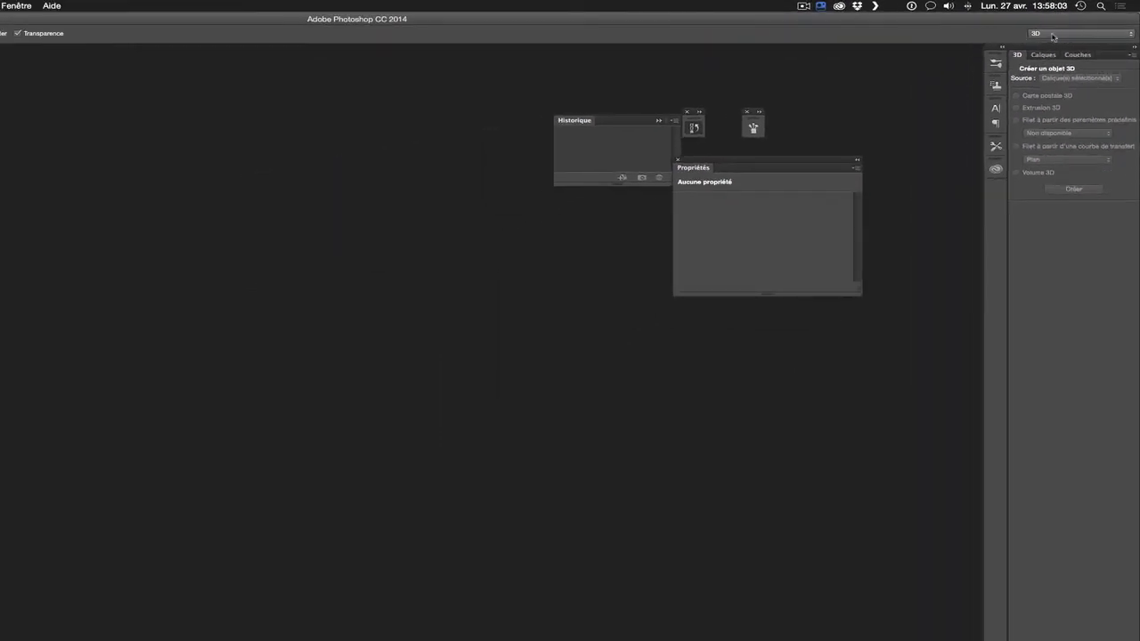
Reset the 3D workspace to its default panel layout.
click(1053, 35)
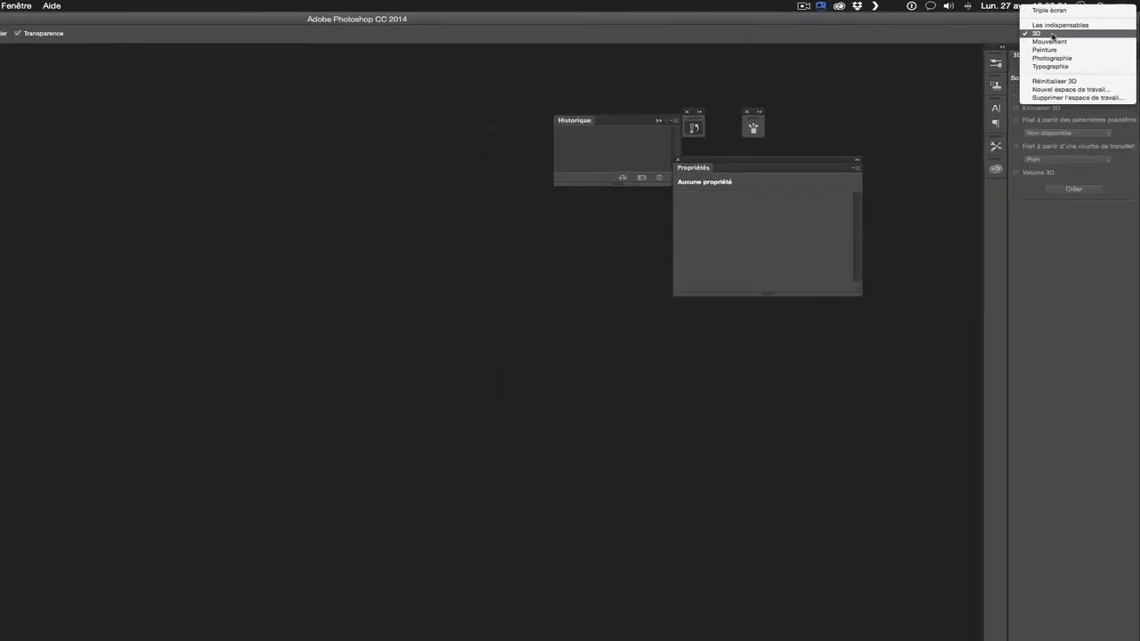
click(1066, 83)
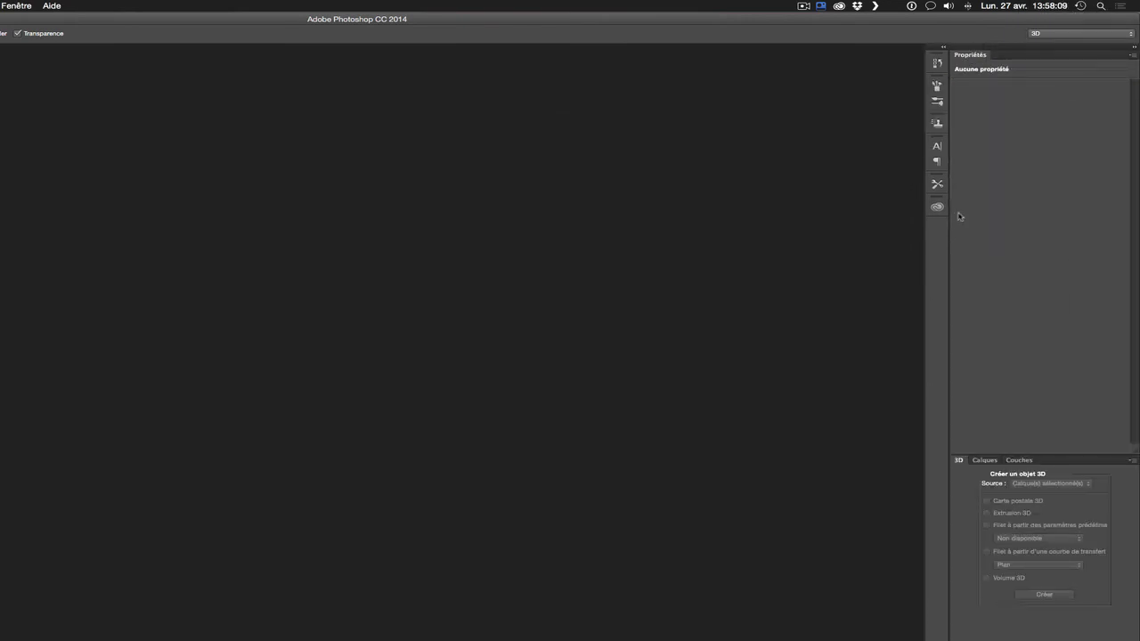
click(1080, 35)
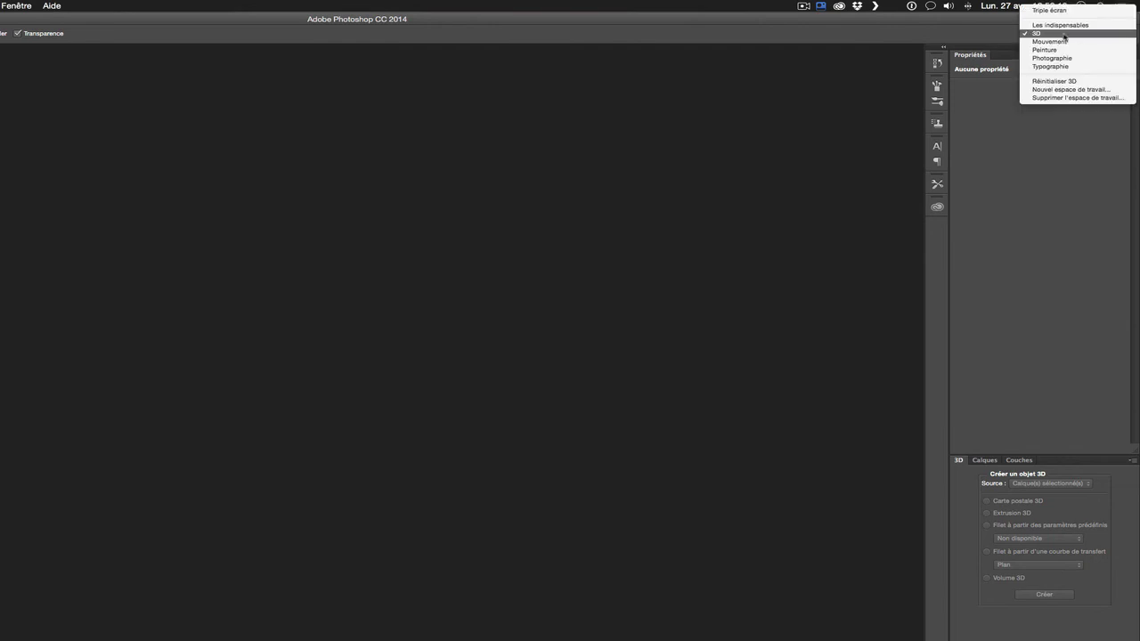
click(1066, 36)
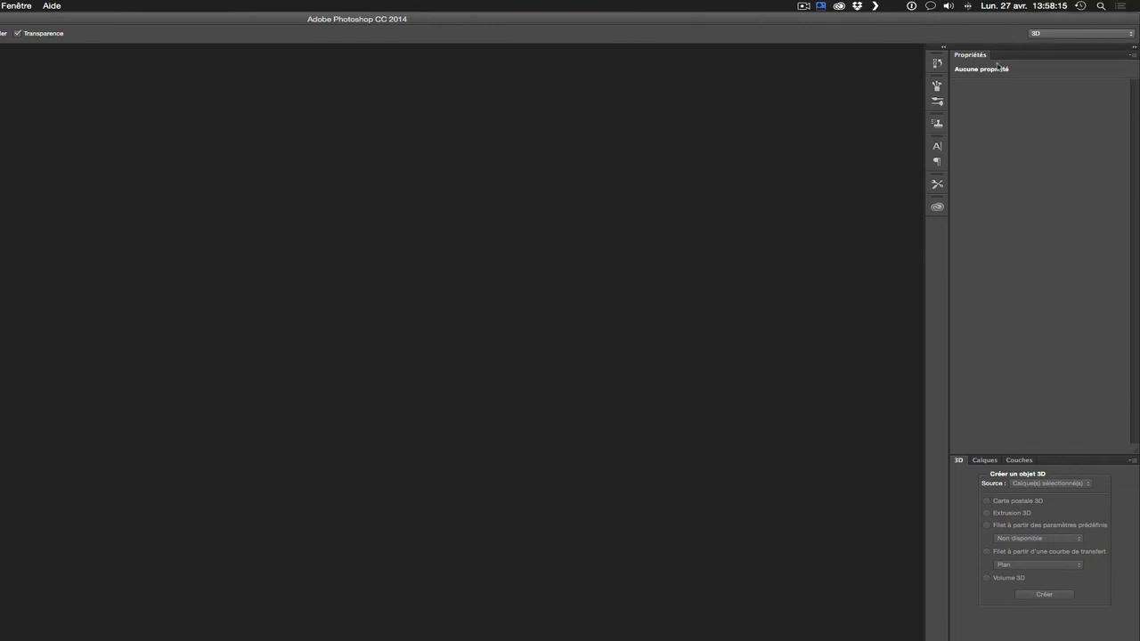
click(1071, 35)
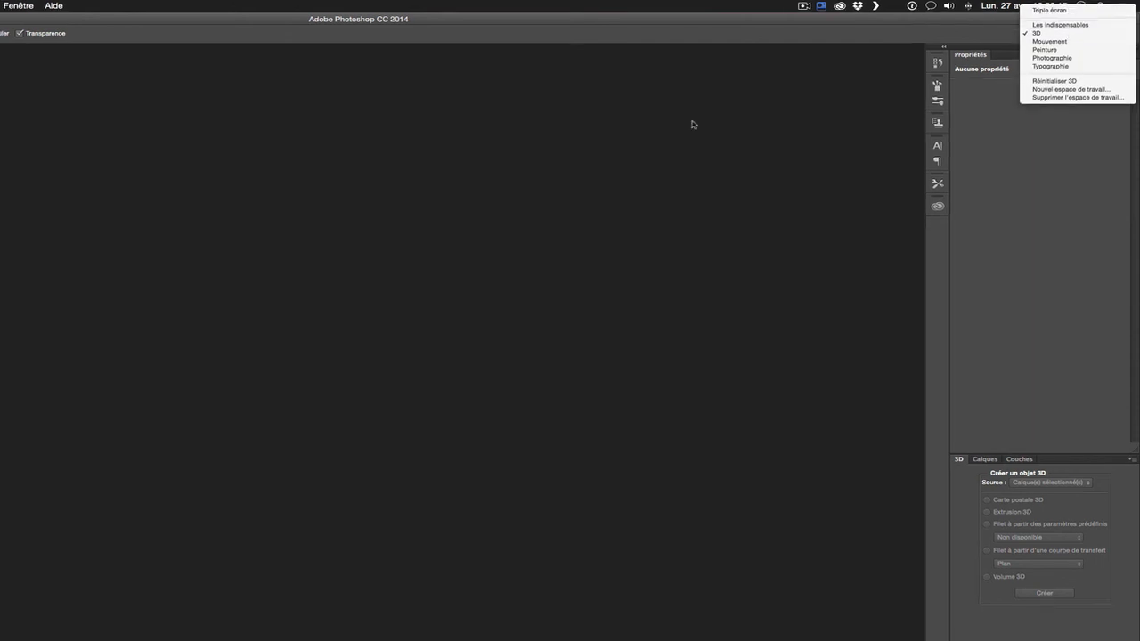
click(498, 246)
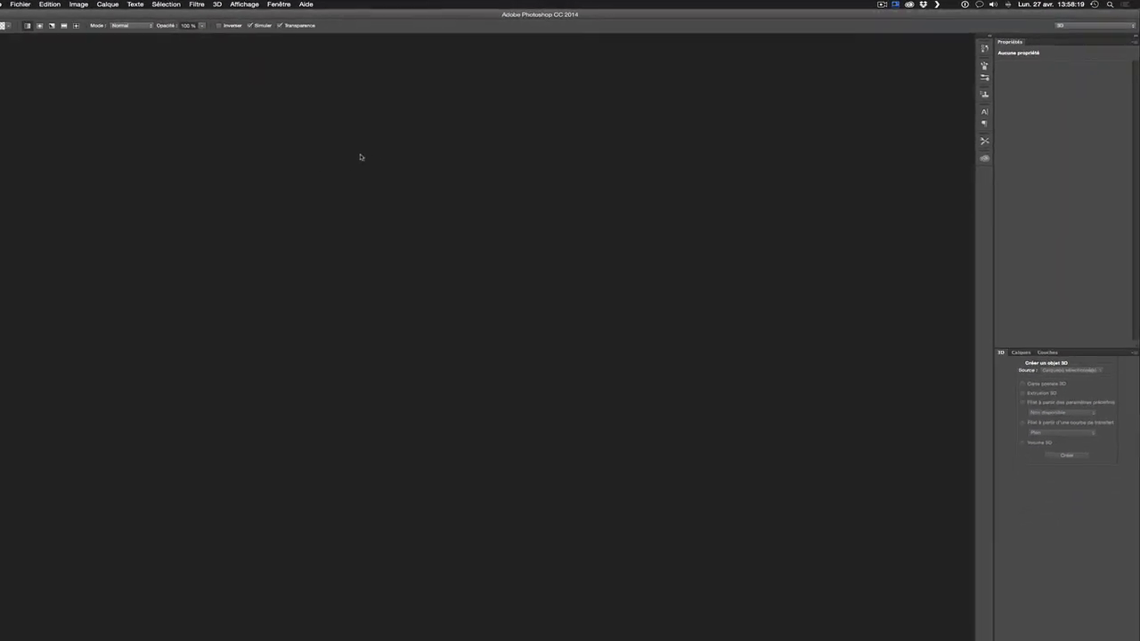